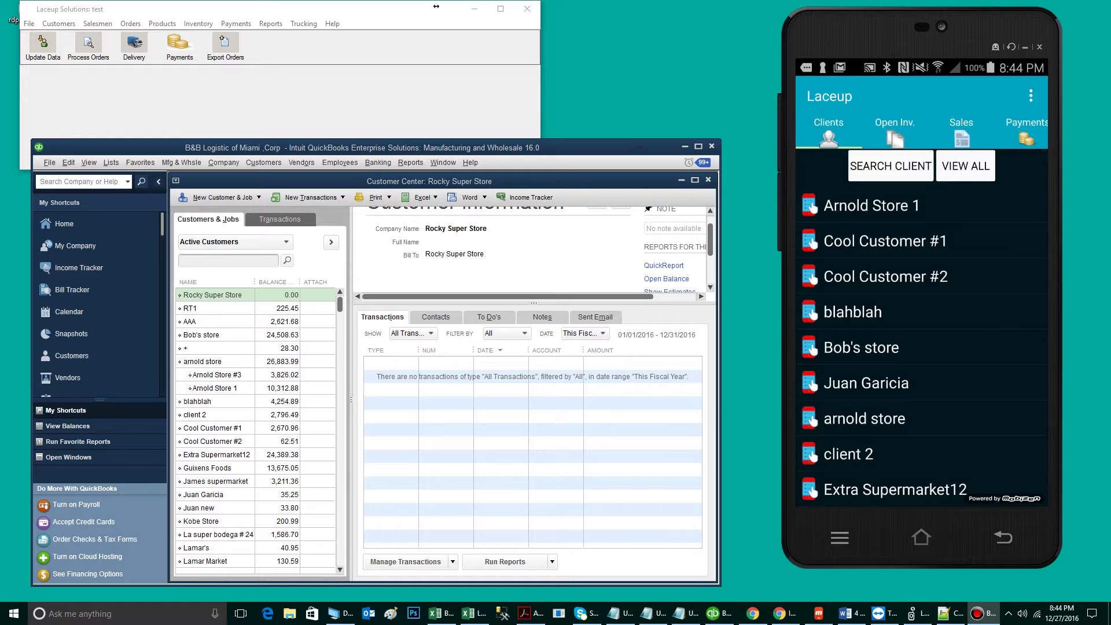
Open the U/M Set List from the Lists menu and begin a new unit of measure set.
left_click(116, 165)
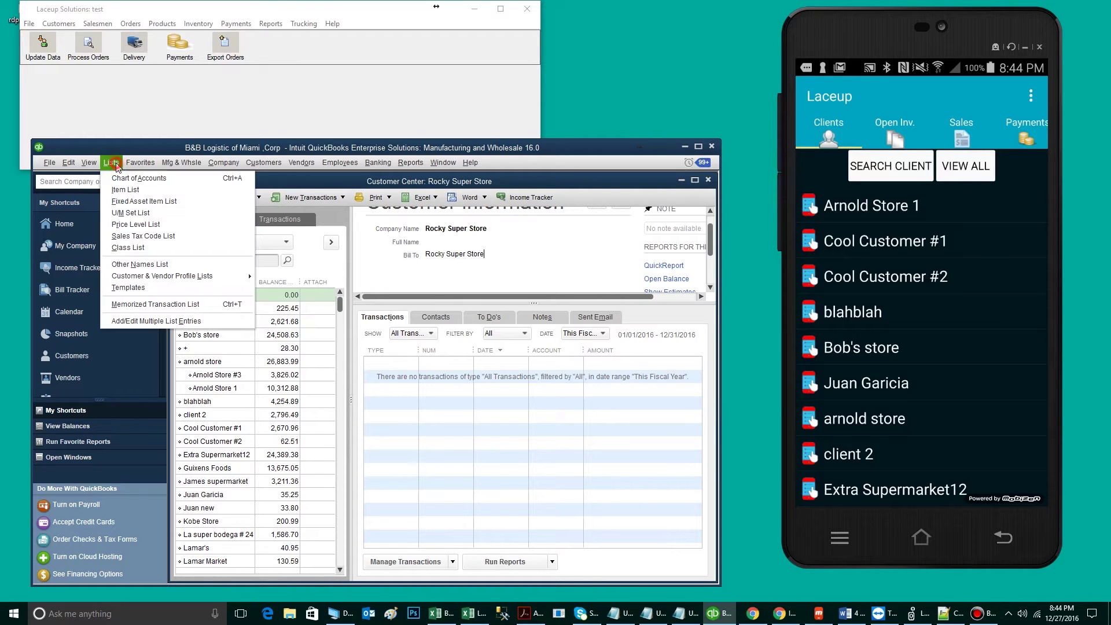
left_click(123, 214)
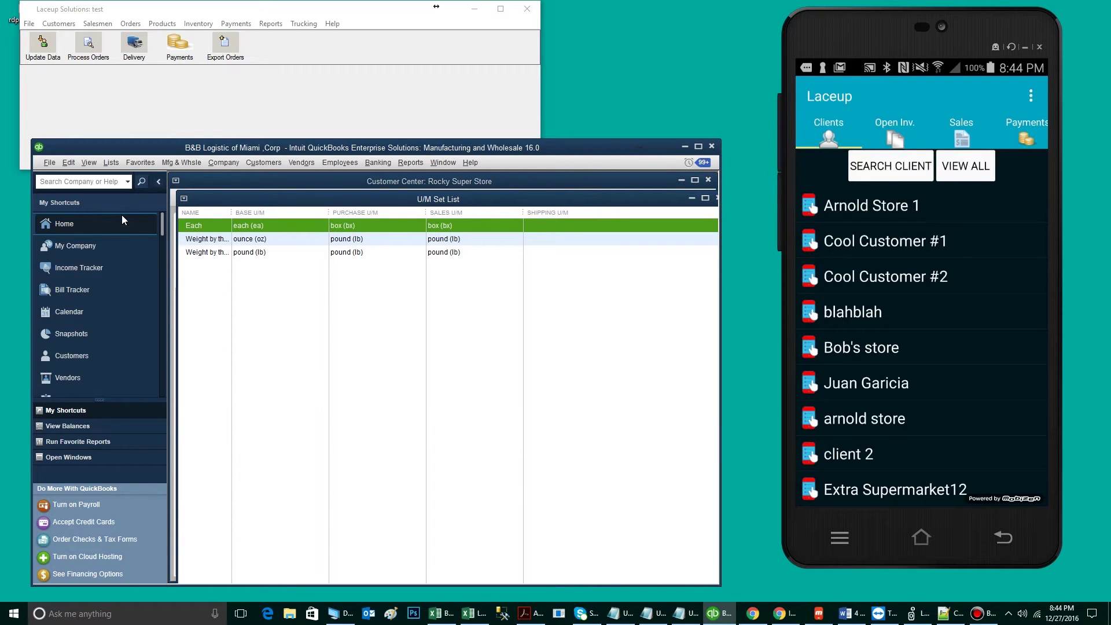
right_click(257, 308)
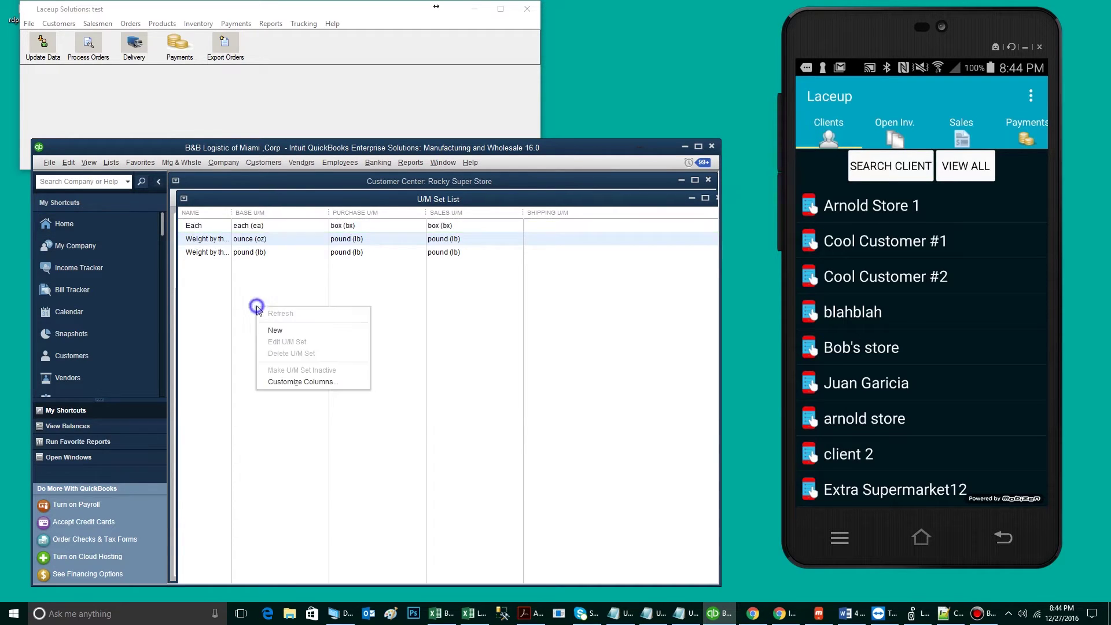
left_click(287, 329)
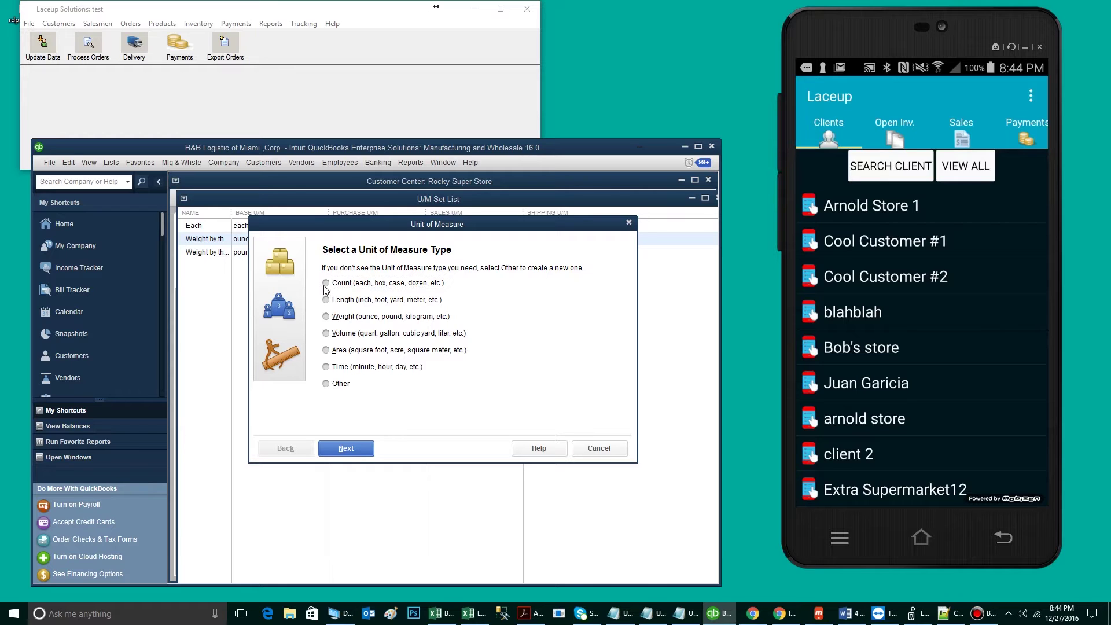
Choose the Count measurement type with Each (ea) as the base unit.
left_click(348, 450)
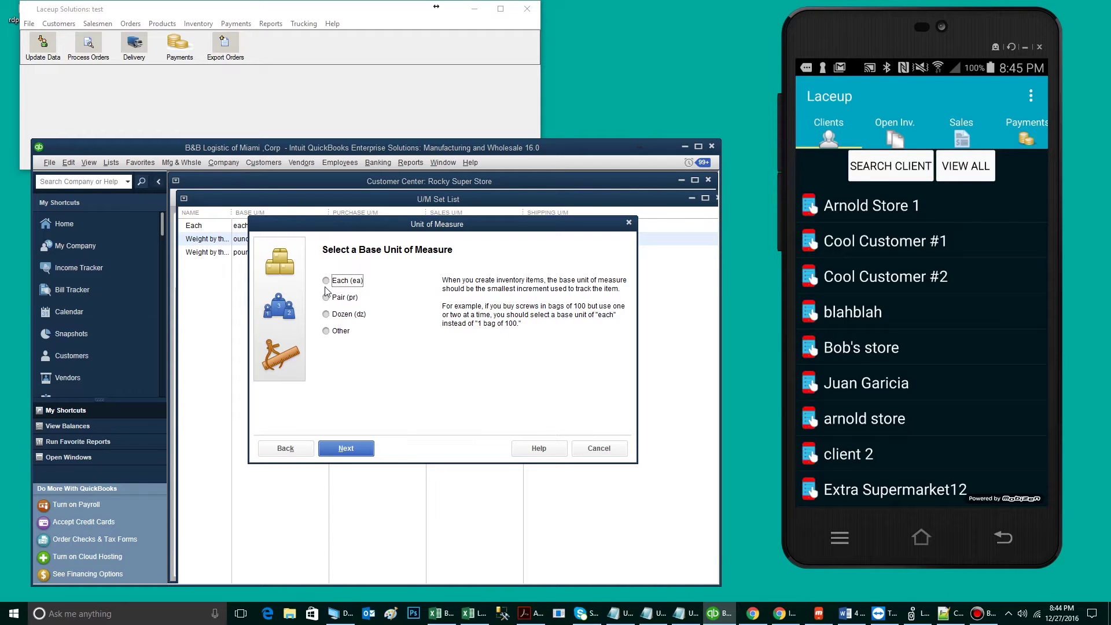
left_click(326, 281)
left_click(359, 452)
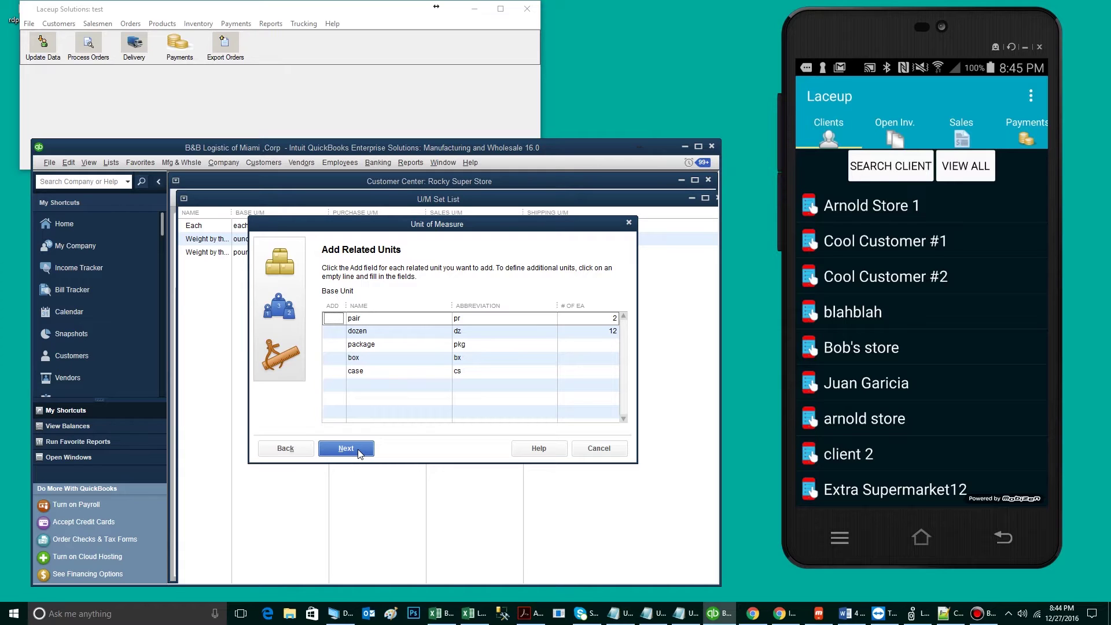
Add pair (2), dozen (12) and package (24 each) as related units.
left_click(335, 319)
left_click(335, 331)
left_click(335, 344)
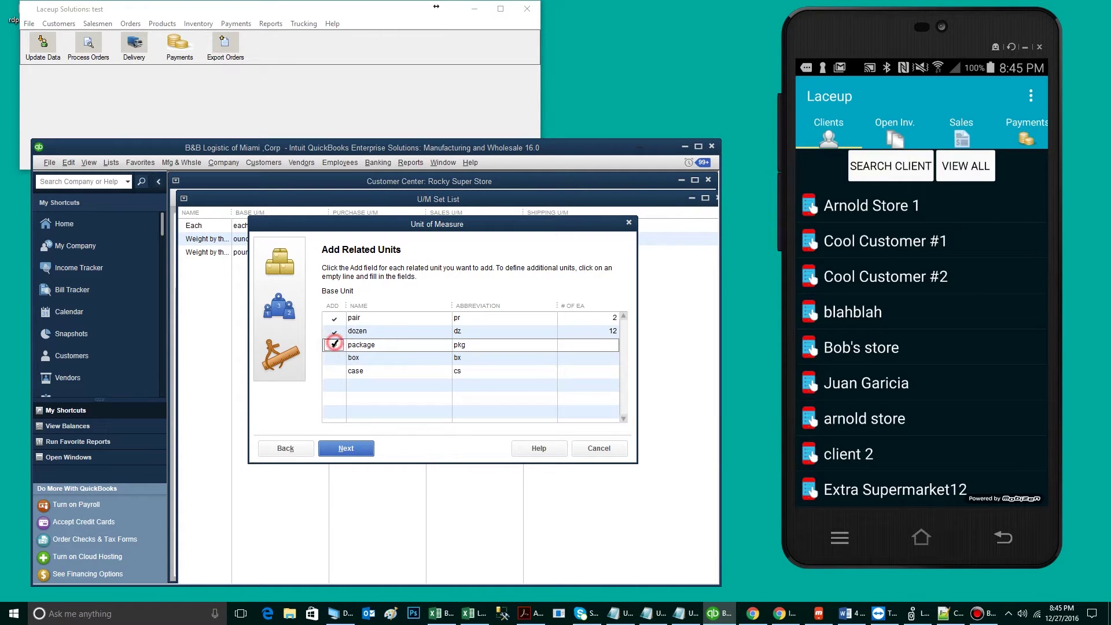
left_click(393, 319)
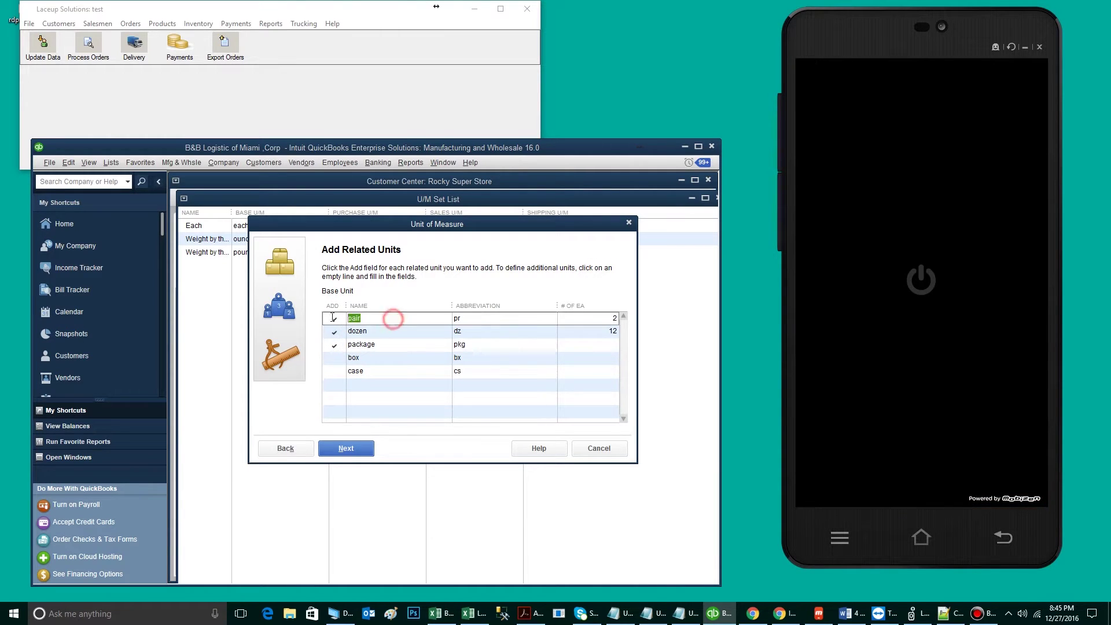
left_click(594, 318)
left_click(389, 332)
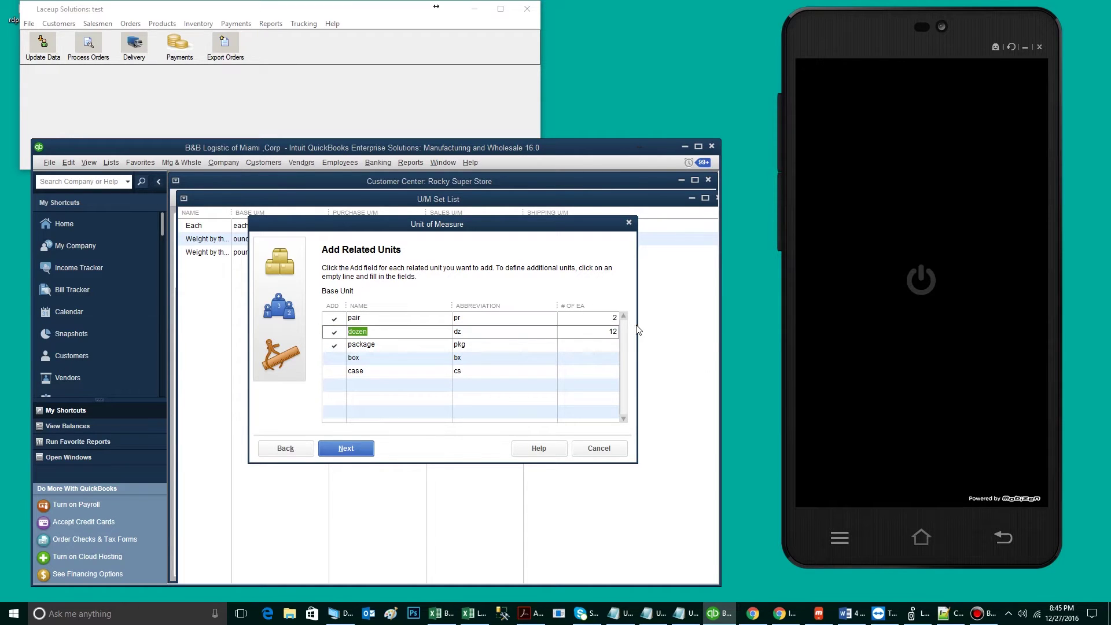
left_click(599, 332)
left_click(413, 346)
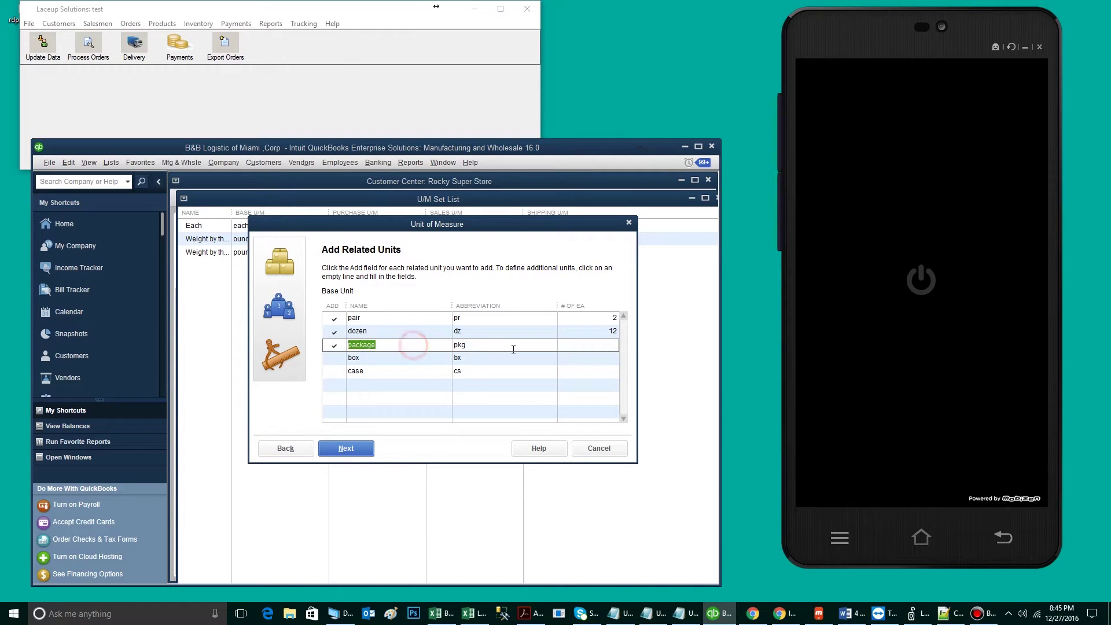
left_click(608, 346)
type("24")
left_click(359, 449)
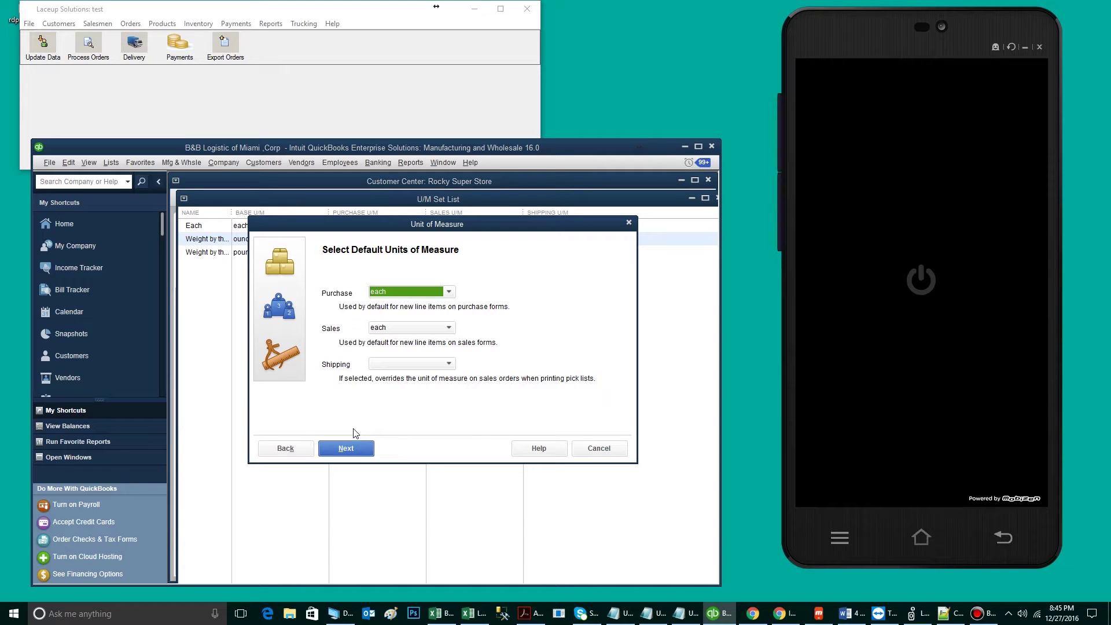
Keep each as the default purchase unit and make package the default sales unit.
left_click(391, 291)
left_click(398, 312)
left_click(380, 330)
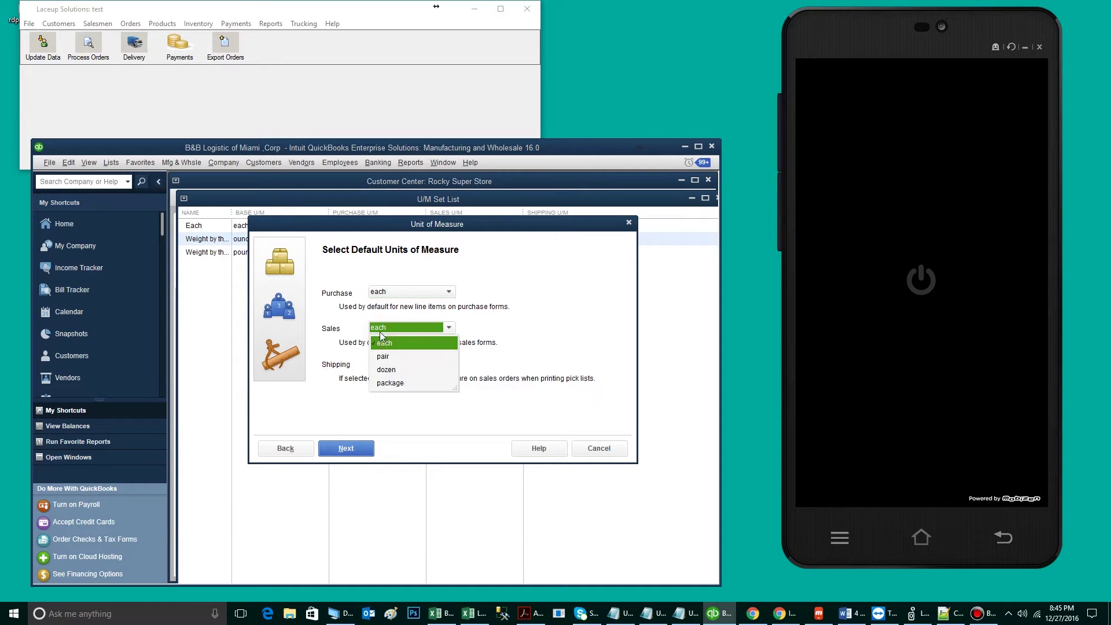
left_click(394, 383)
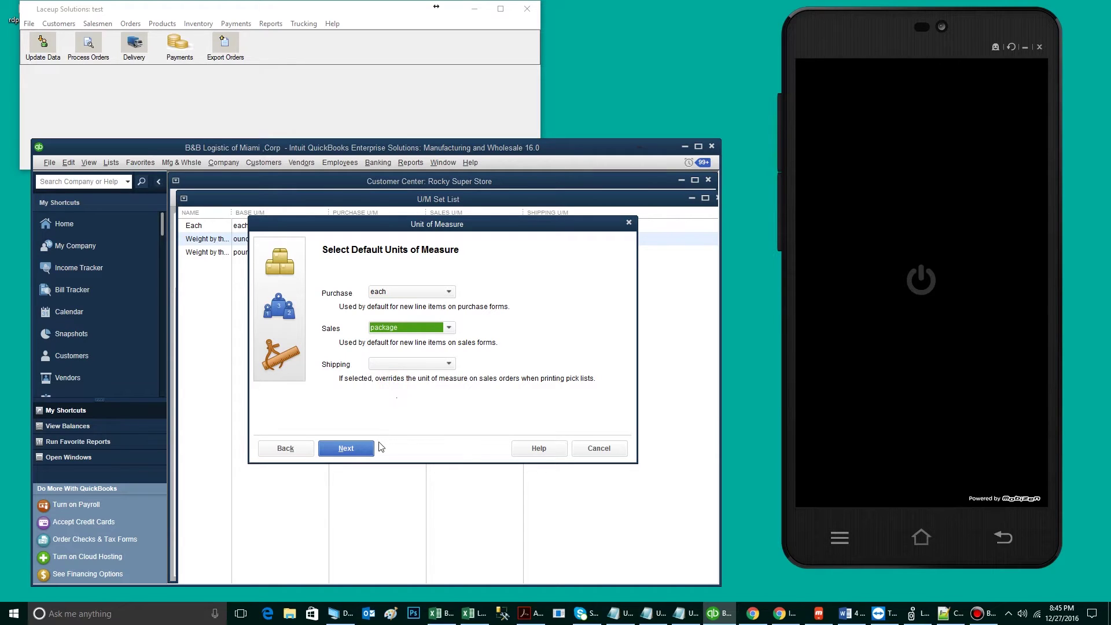
left_click(364, 455)
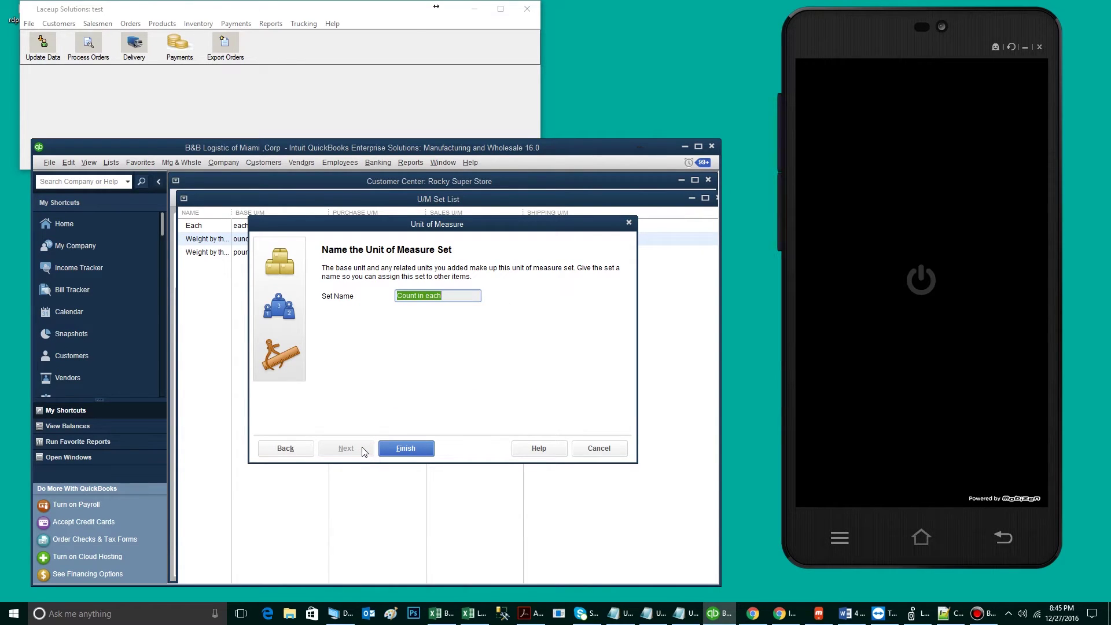
Name the set 'Count in each 1' and finish saving it.
left_click(453, 296)
type("1")
left_click(419, 452)
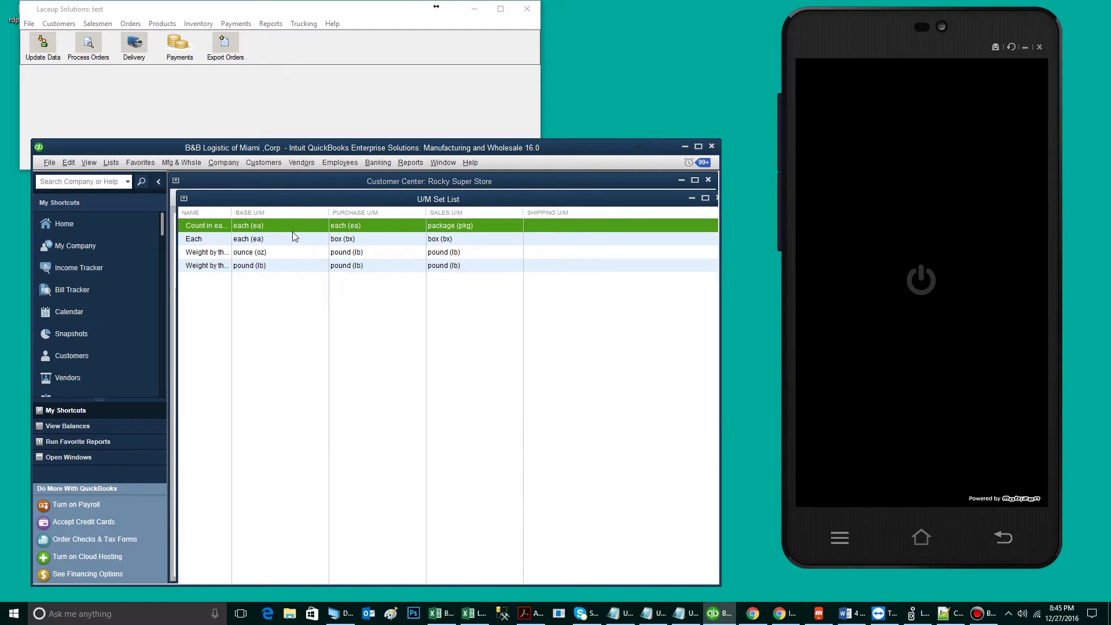
left_click(111, 163)
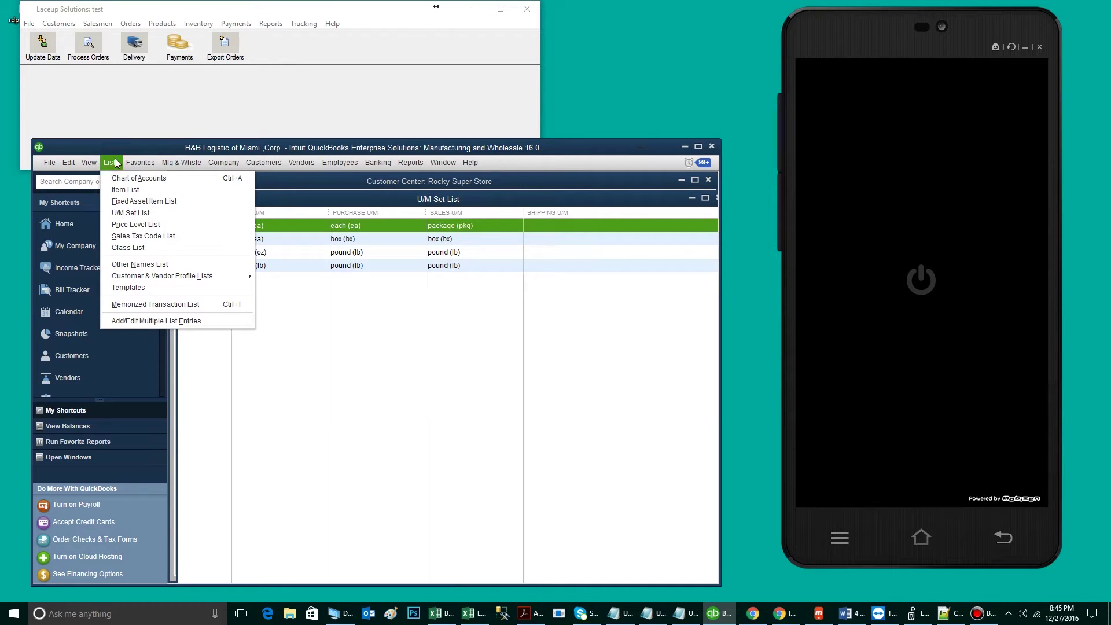
Search the Item List for 'cafe cara' and open Cafe Caracolillo24/8.oz for editing.
left_click(125, 190)
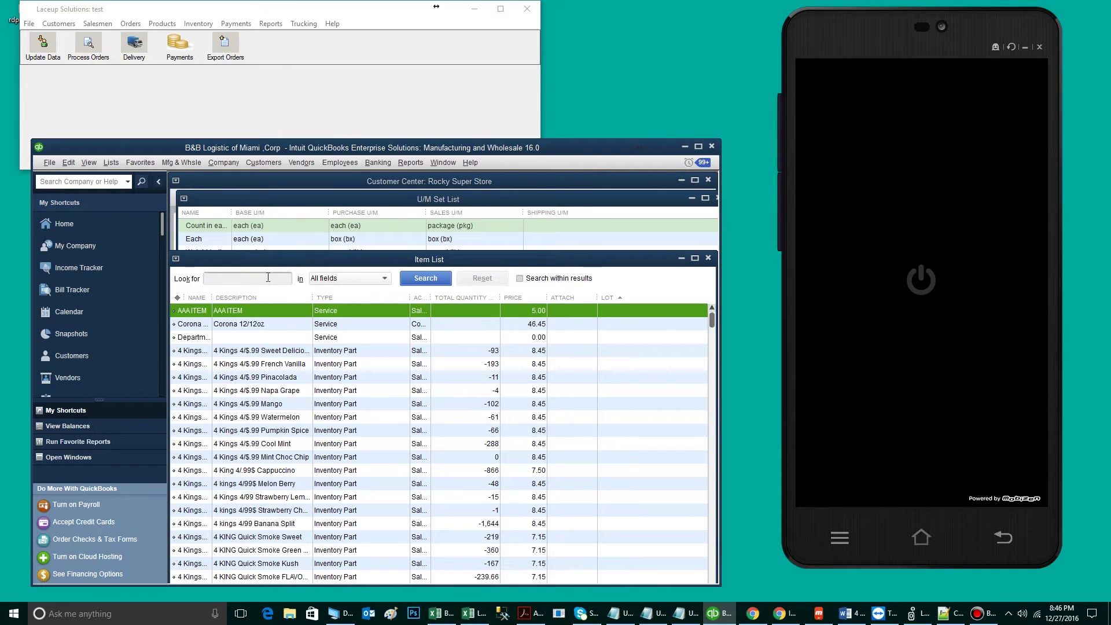
left_click(268, 278)
type("cafe cara")
left_click(431, 279)
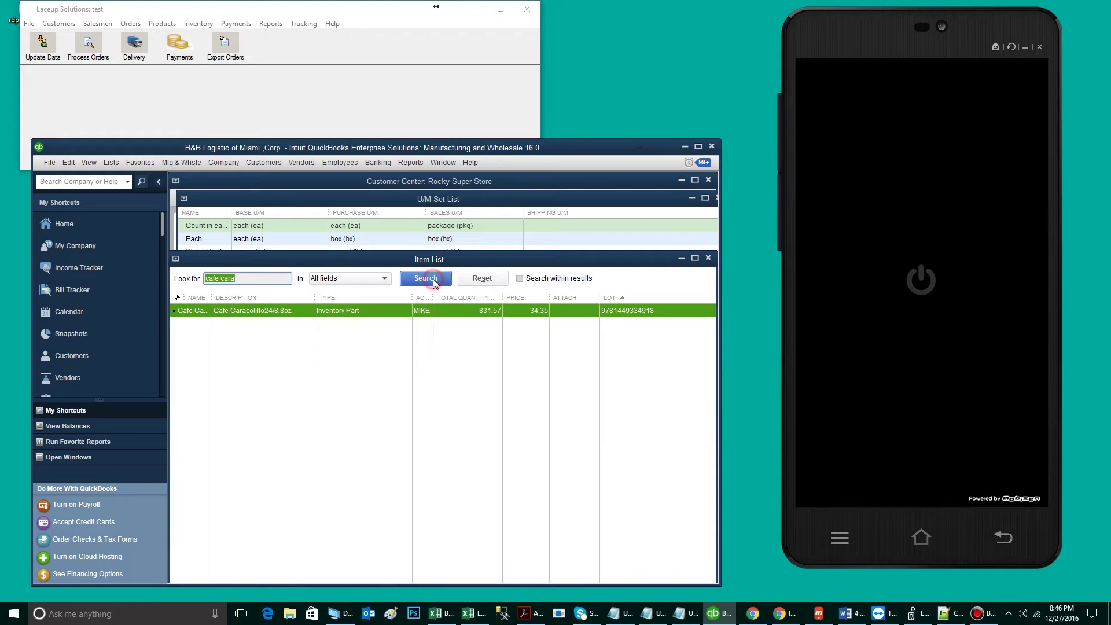
double_click(417, 311)
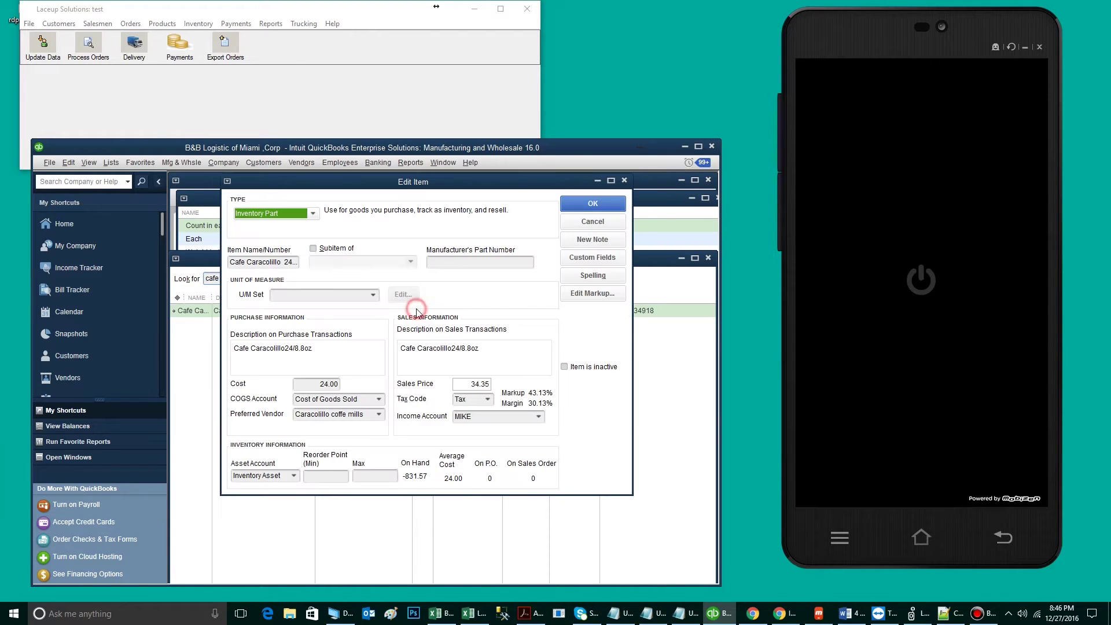
Set the item's U/M Set to Count in each 1 and save the item.
left_click(287, 295)
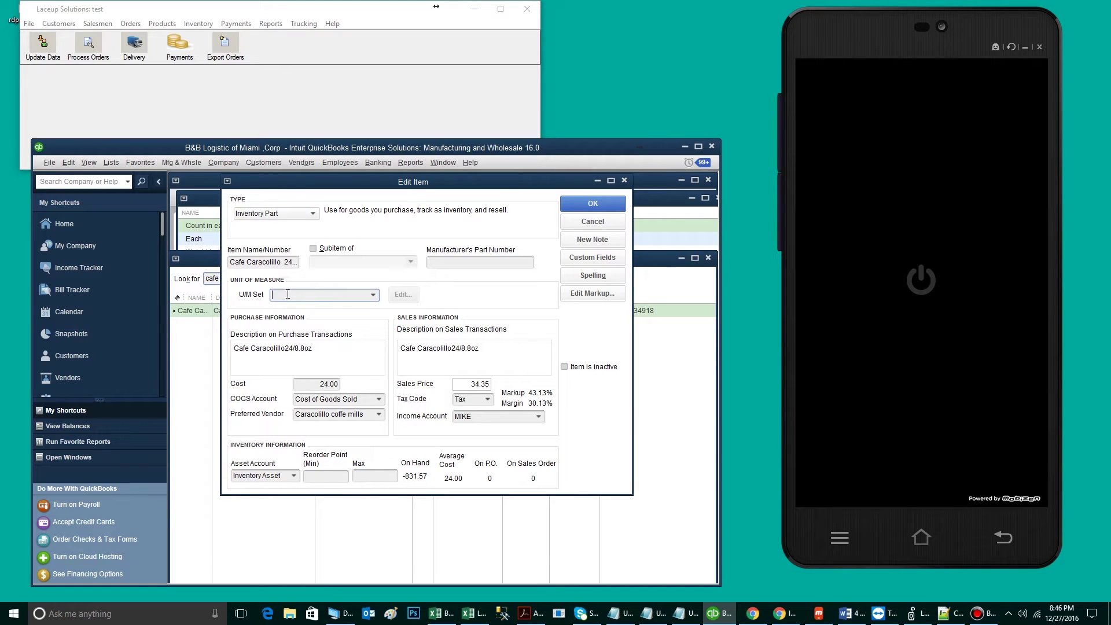
left_click(373, 295)
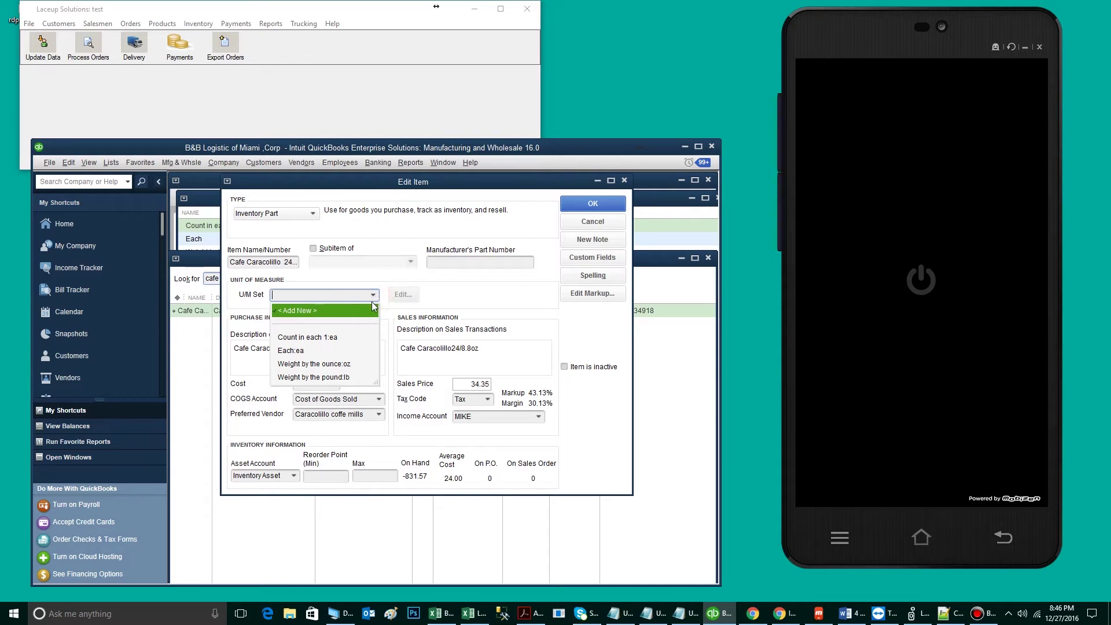
left_click(333, 339)
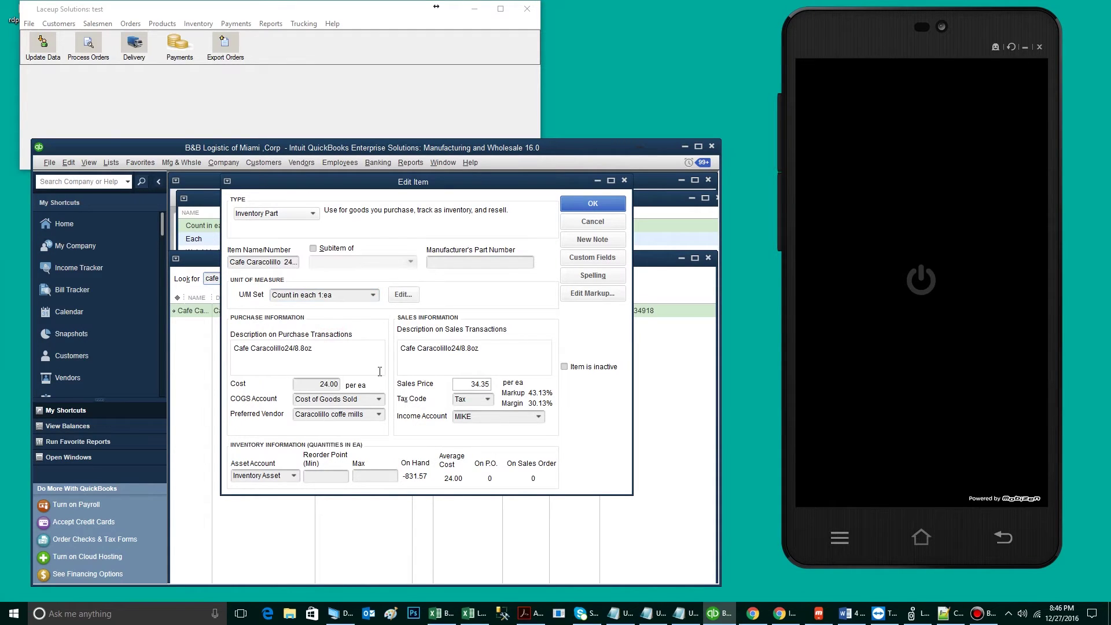
left_click(583, 207)
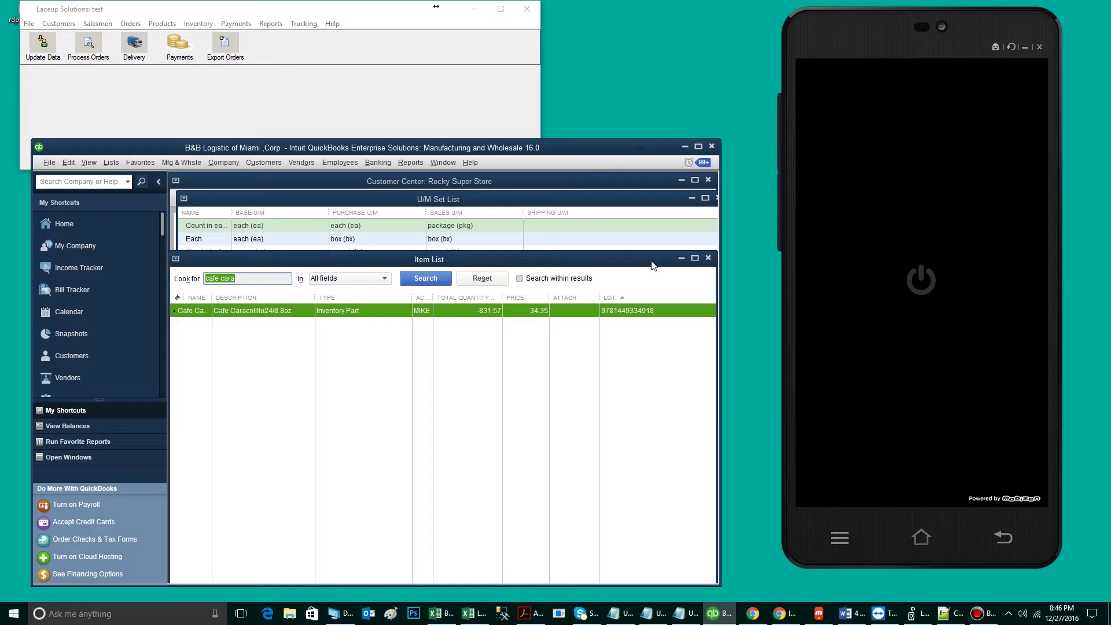
Import Products & Inventories from QuickBooks into the Laceup order server and confirm.
left_click(345, 11)
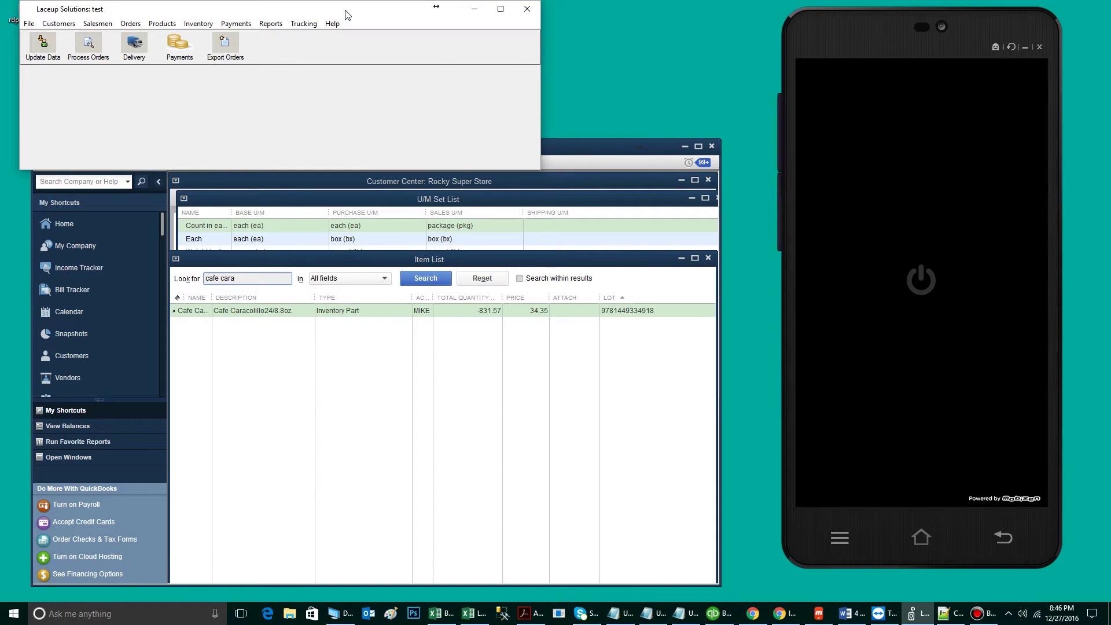
left_click(42, 41)
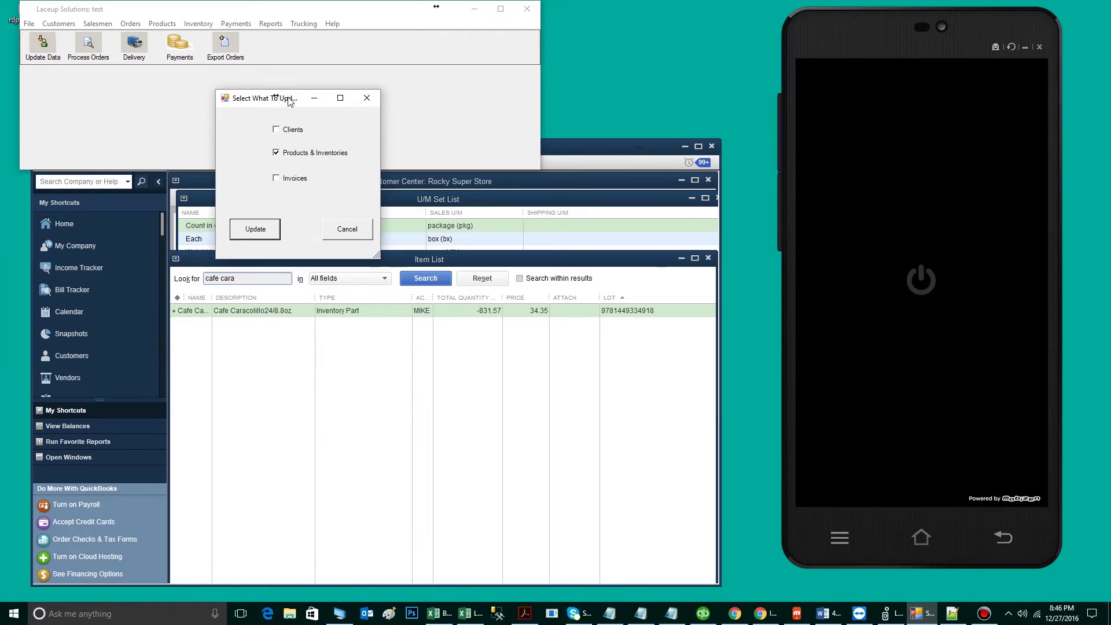
left_click(268, 229)
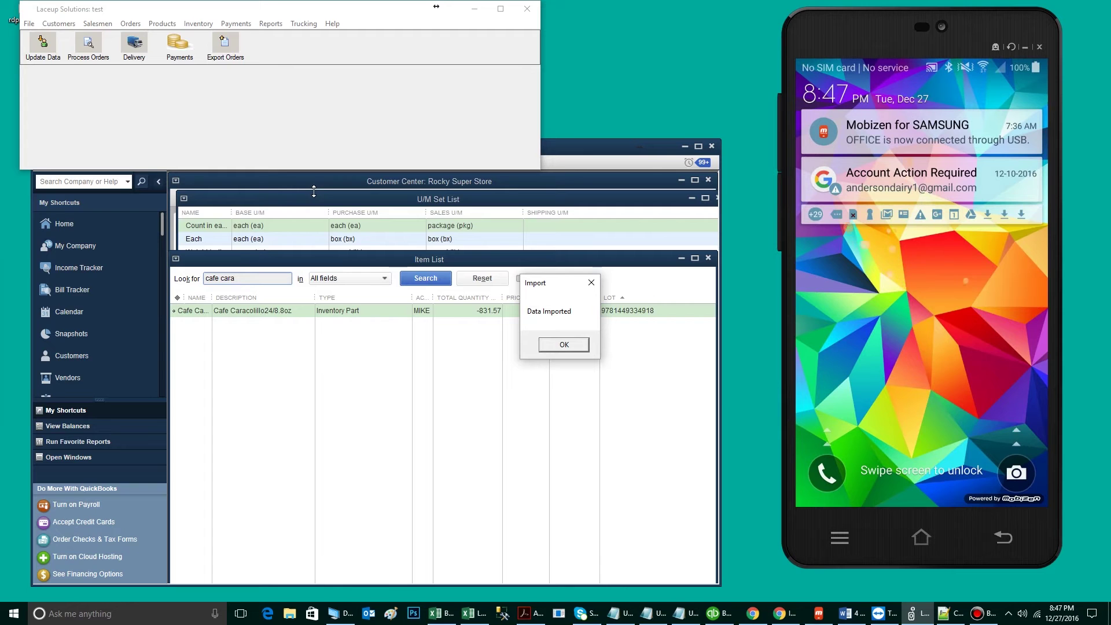
left_click(556, 345)
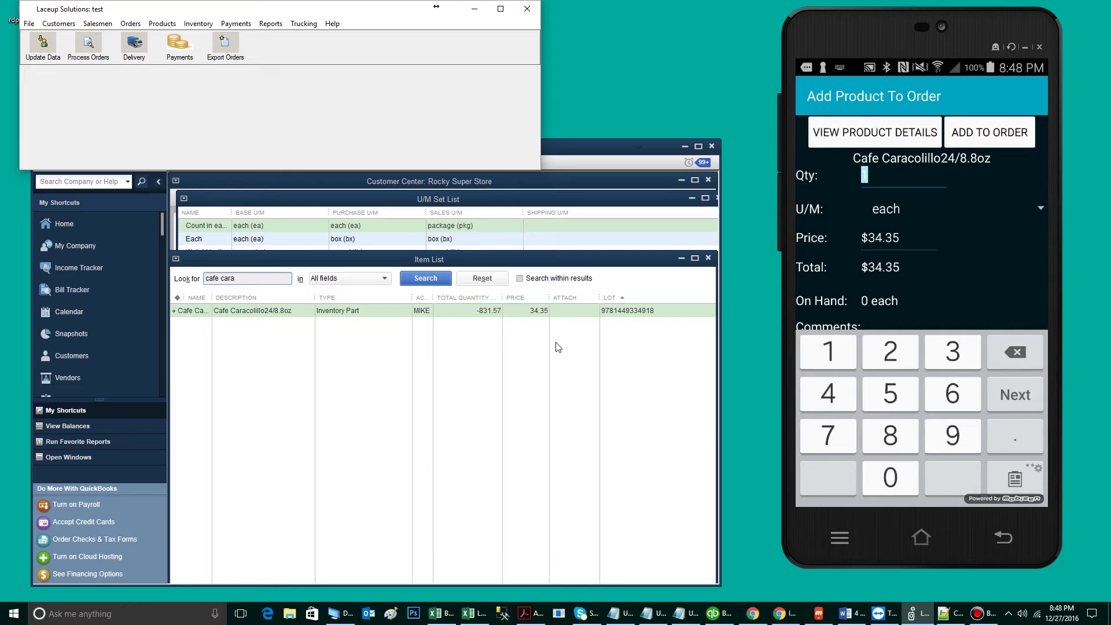
Enter a quantity of 5 for Cafe Caracolillo24/8.oz.
type("5")
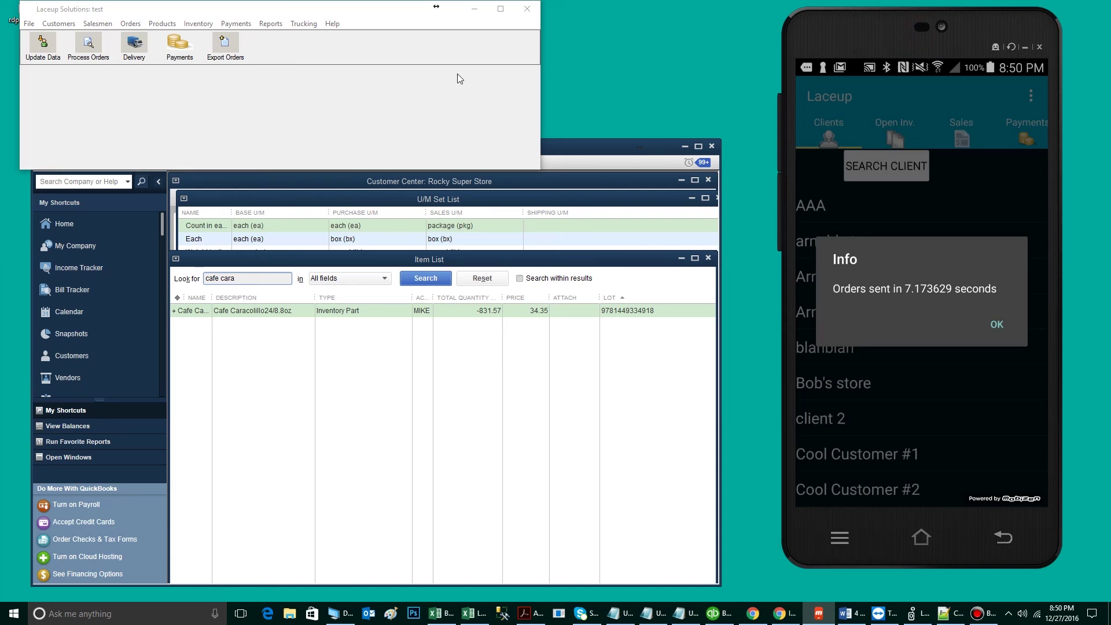
Export Arnold Store 1's $4,122.00 invoice to QuickBooks and close the export summary.
left_click(225, 45)
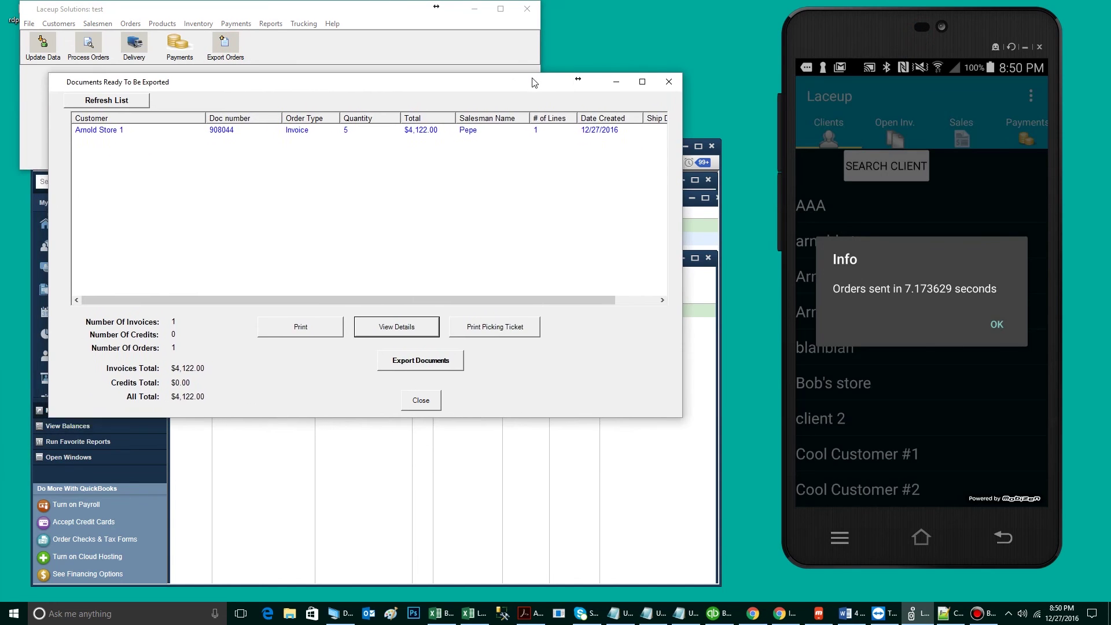
left_click(466, 132)
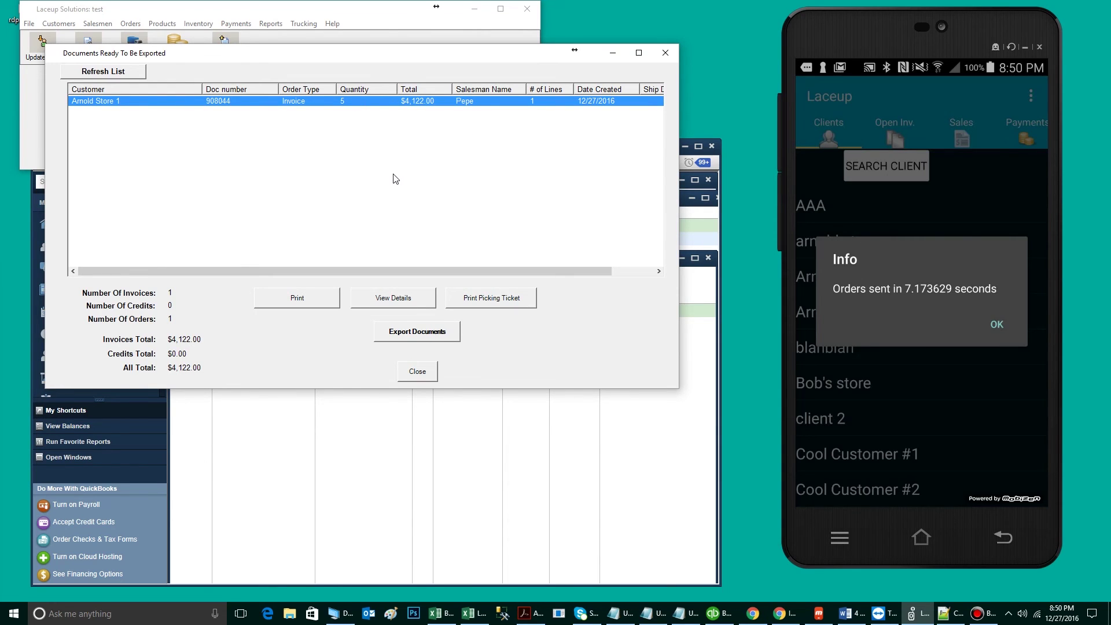
left_click(438, 335)
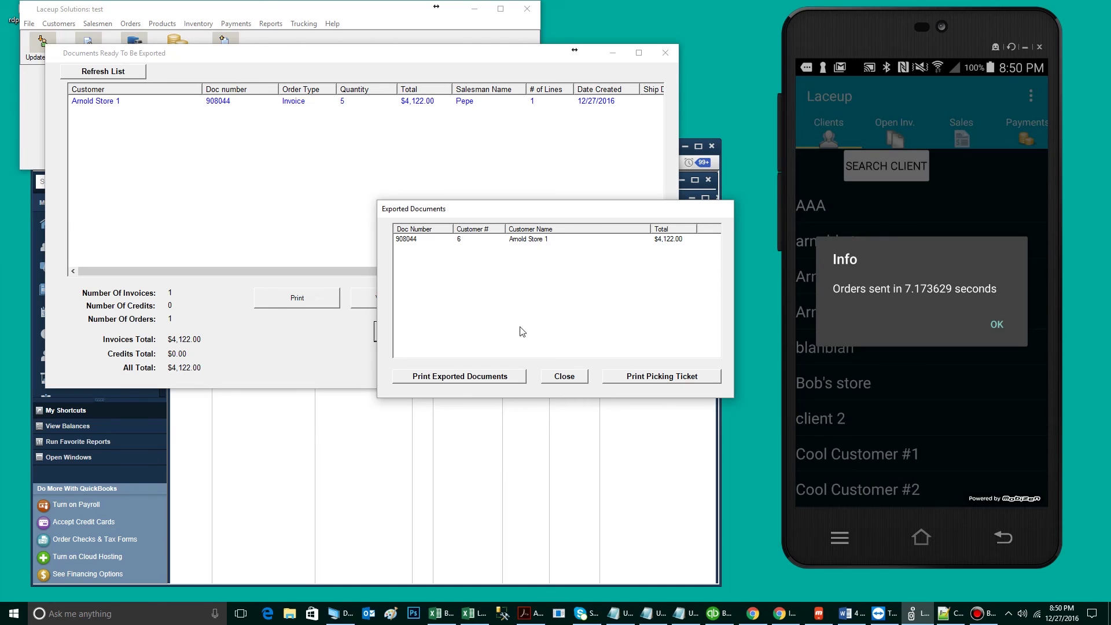
left_click(564, 377)
Use Edit > Find to search invoices by the exported invoice's number.
left_click(572, 438)
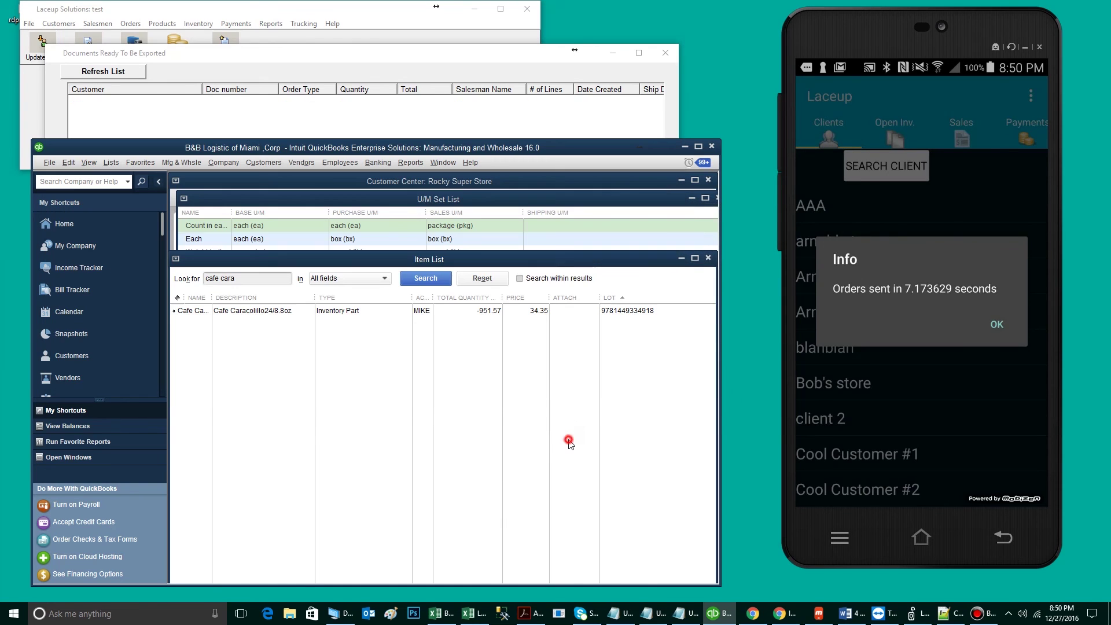
left_click(66, 168)
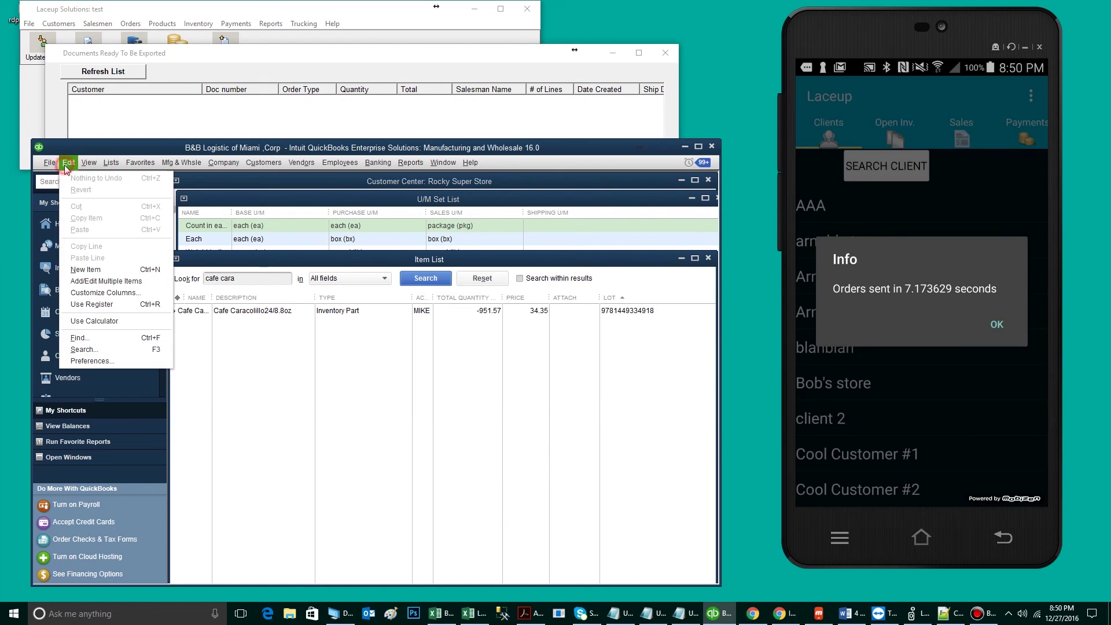
left_click(128, 341)
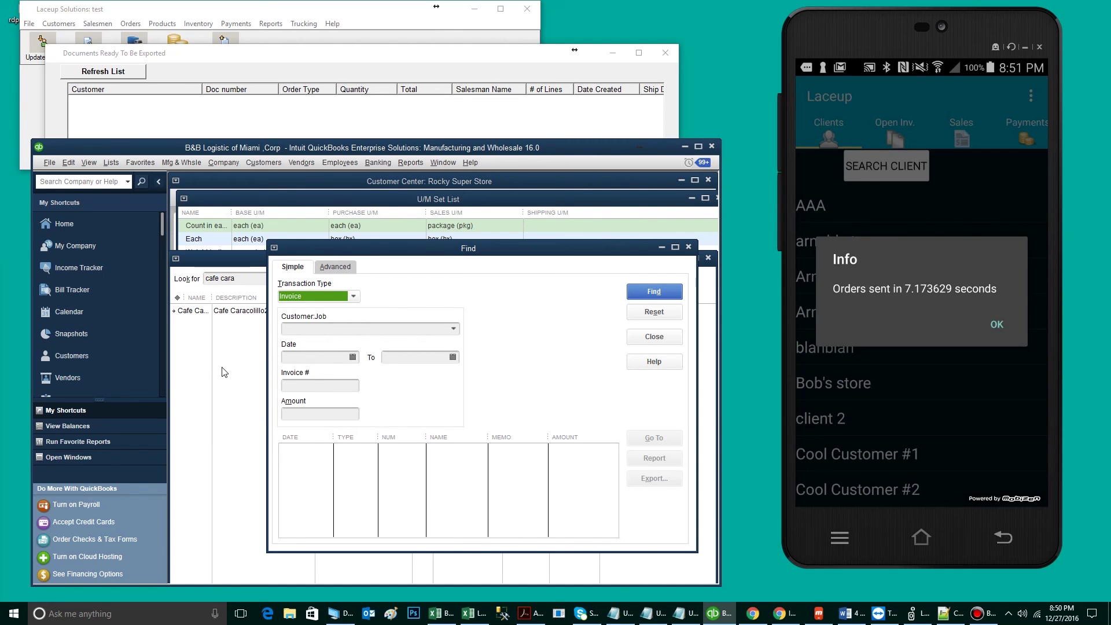
left_click(316, 385)
type("90")
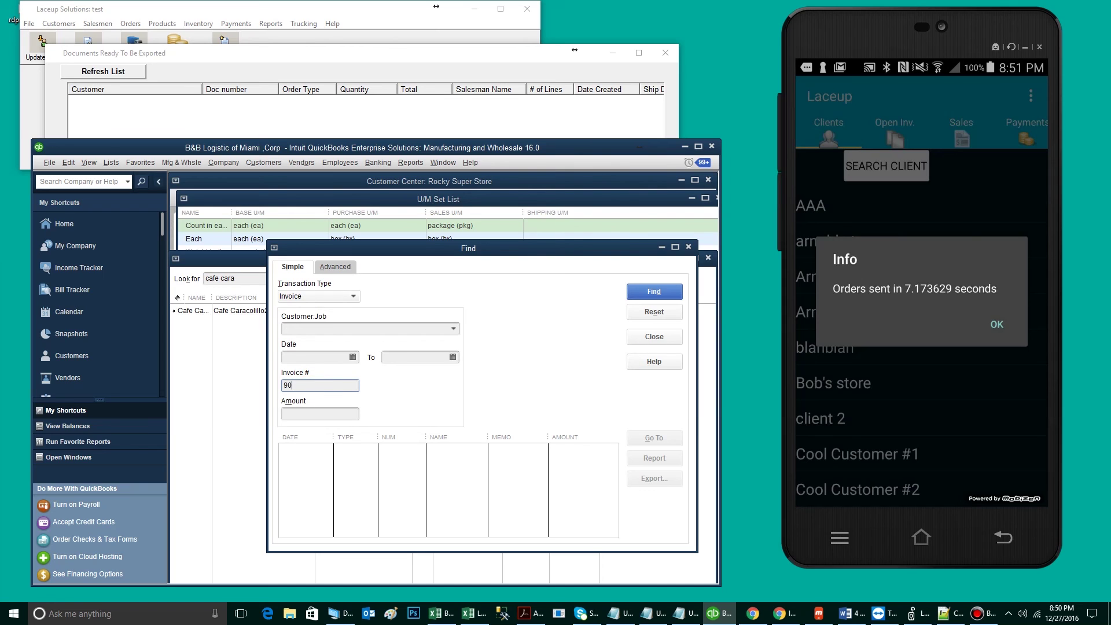
type("8044")
left_click(654, 291)
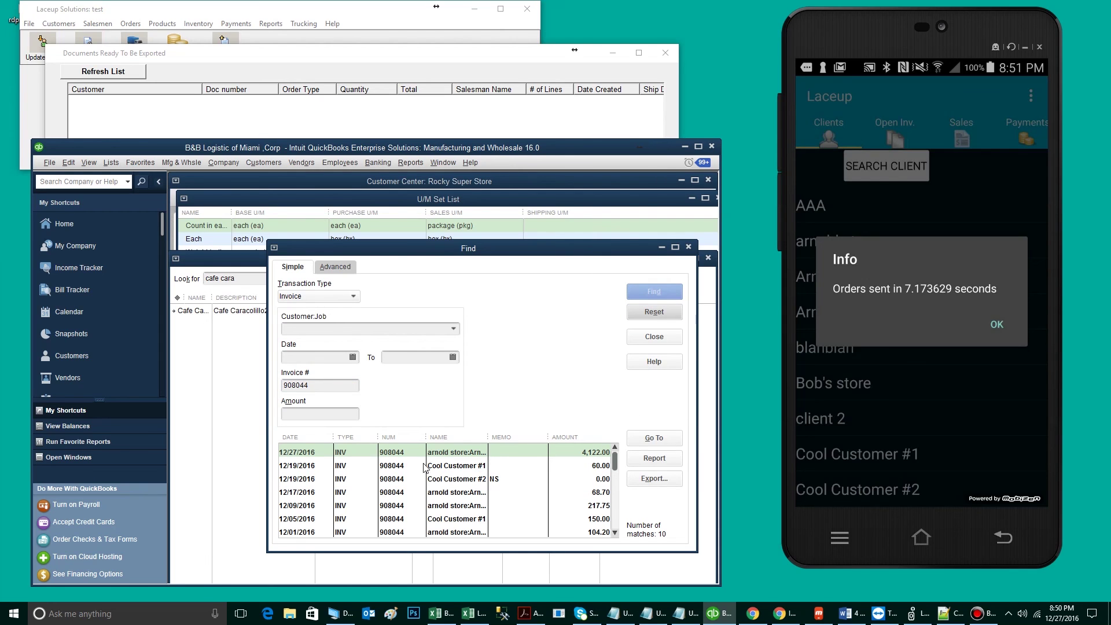
Open invoice 908044 full-size and inspect its line: 5 pkg Cafe Caracolillo24/8.8oz at 824.40, totaling 4,122.00.
double_click(582, 456)
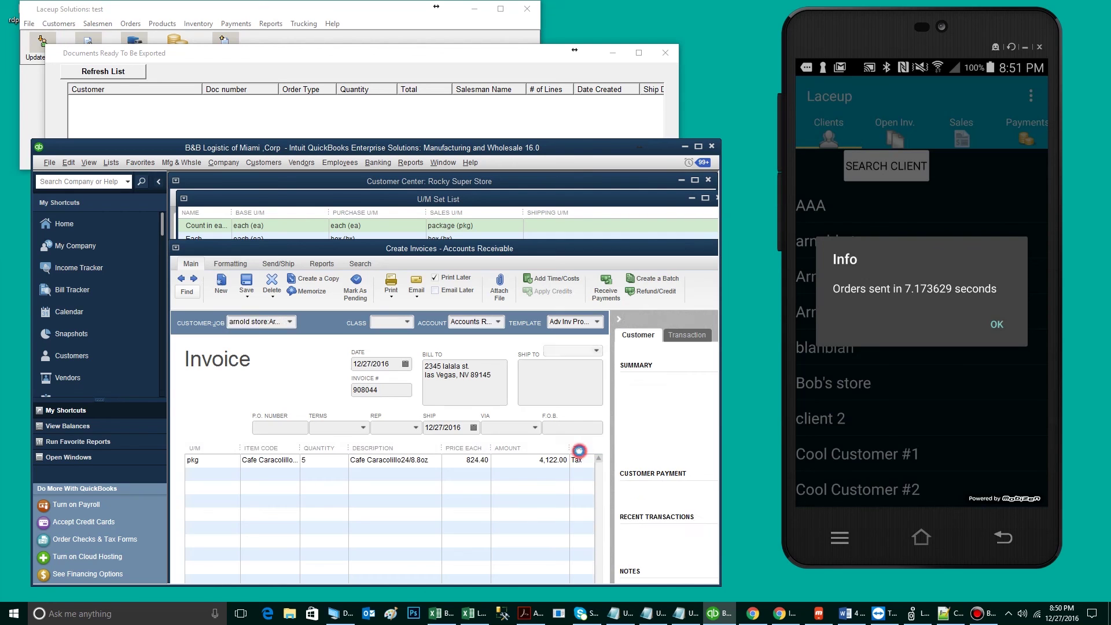
double_click(554, 256)
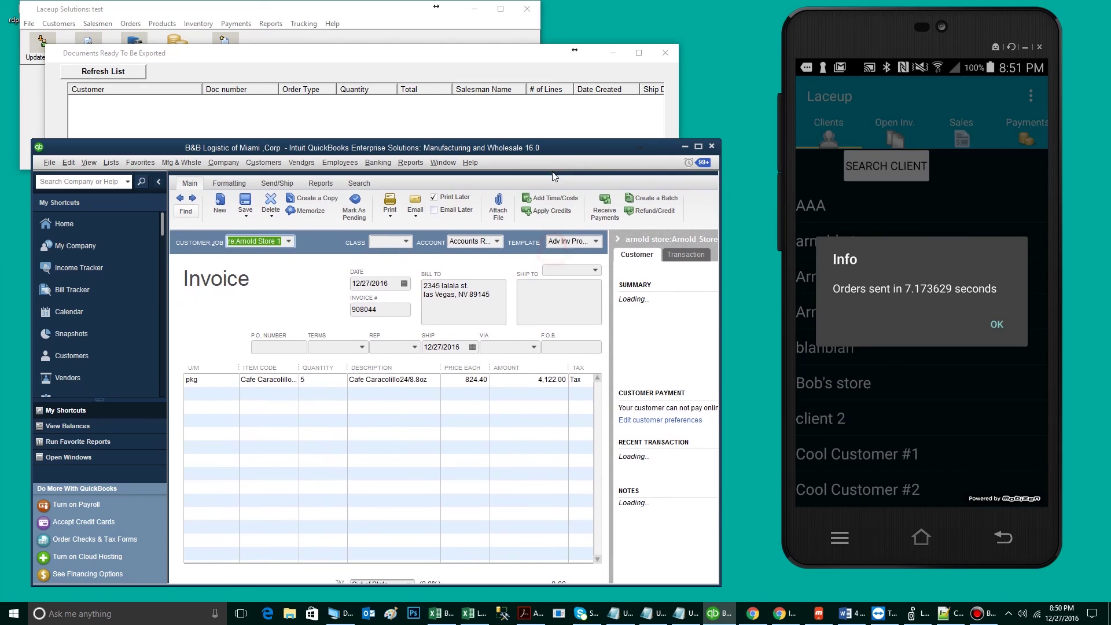
left_click(228, 380)
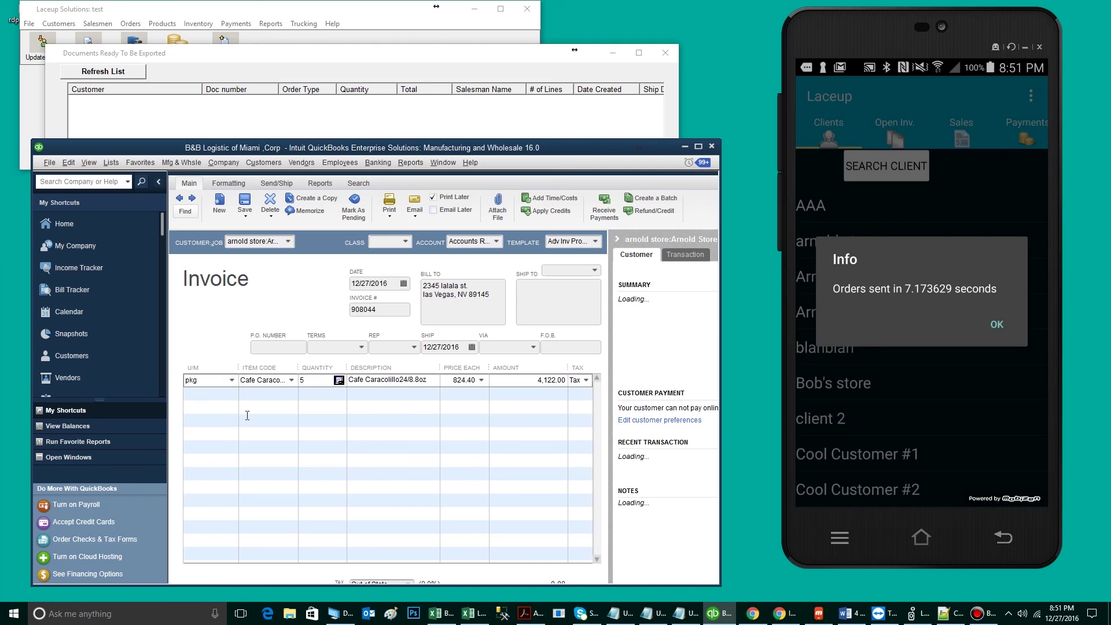